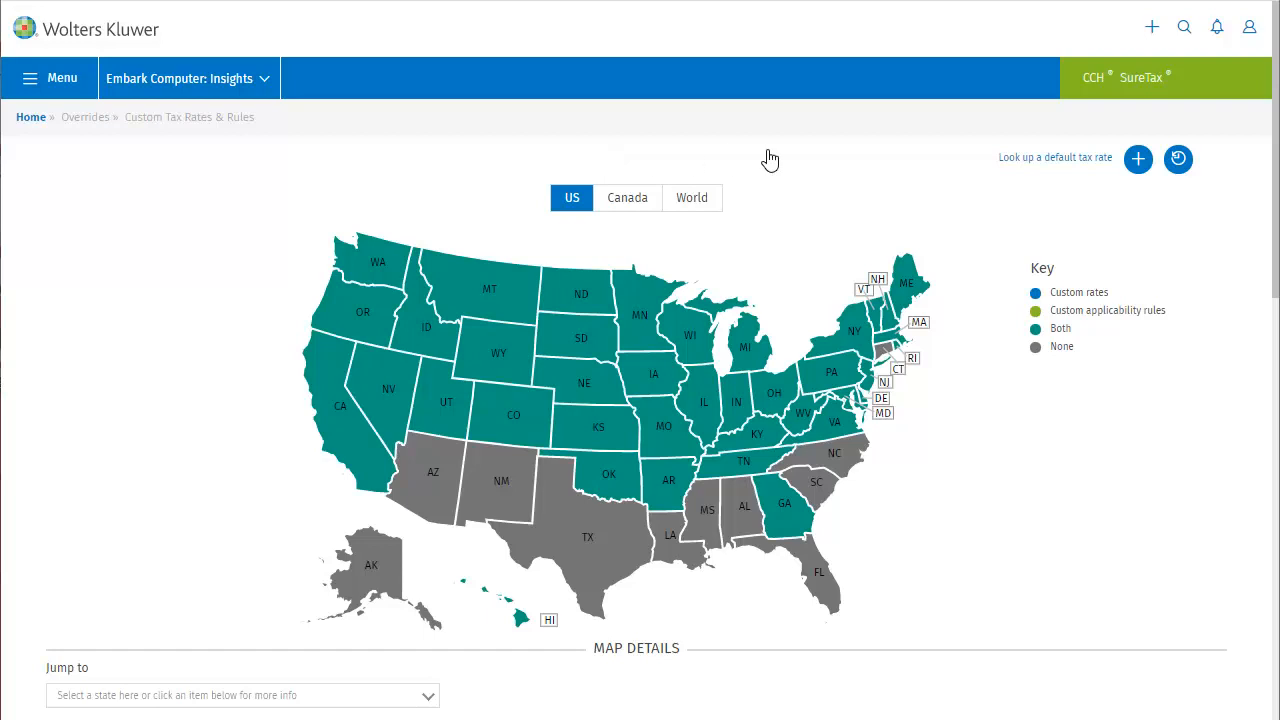
Step: Start a new surcharge and name it "Custom Fee Type A"
left_click(1137, 161)
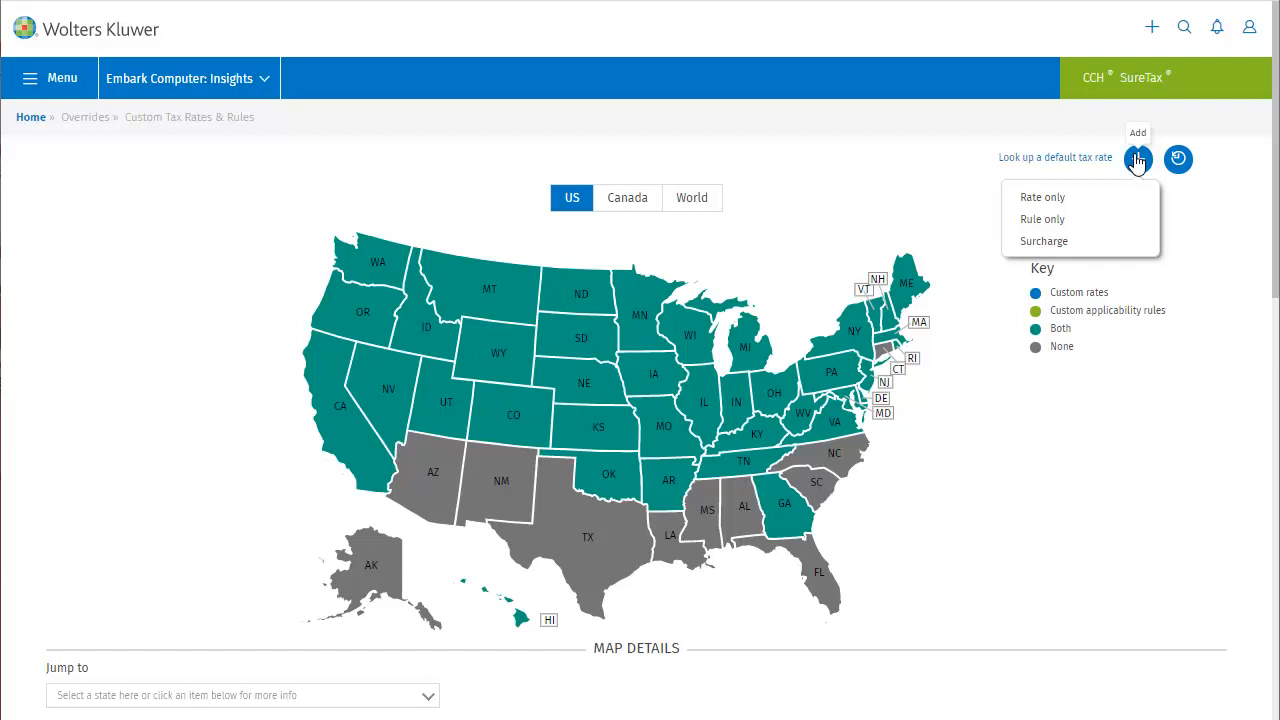
left_click(1043, 241)
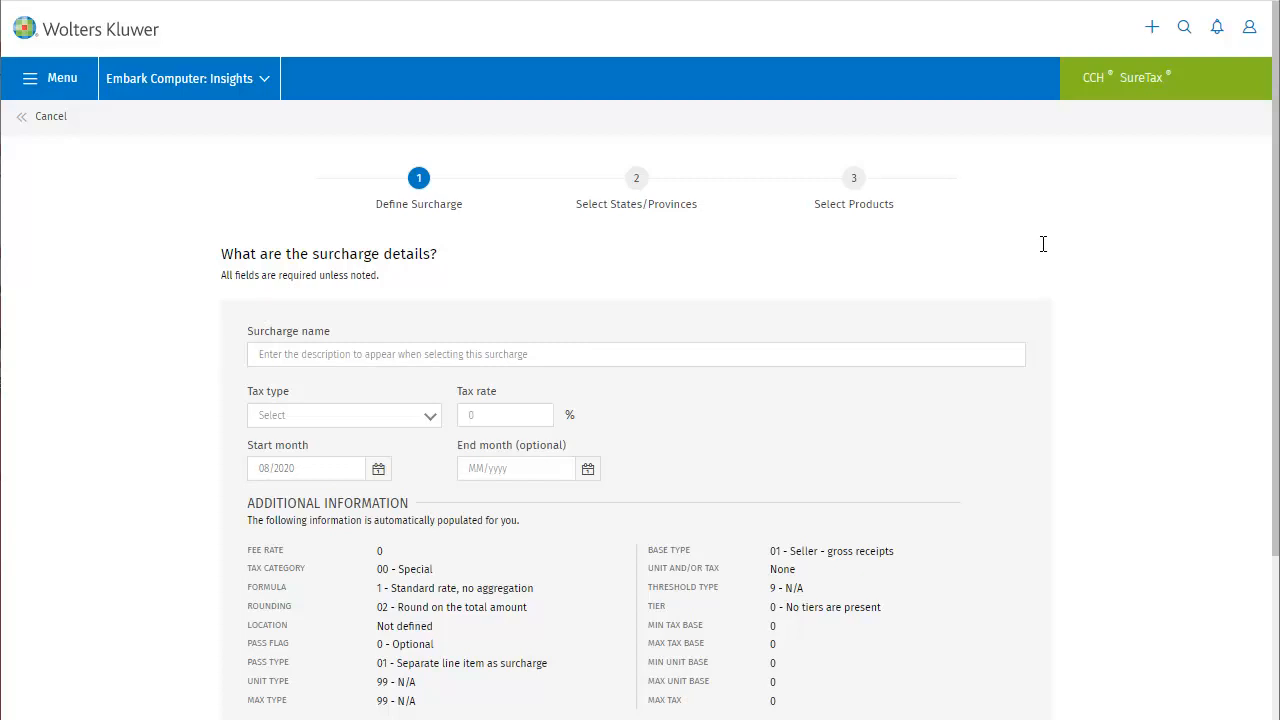
left_click(429, 352)
type("C")
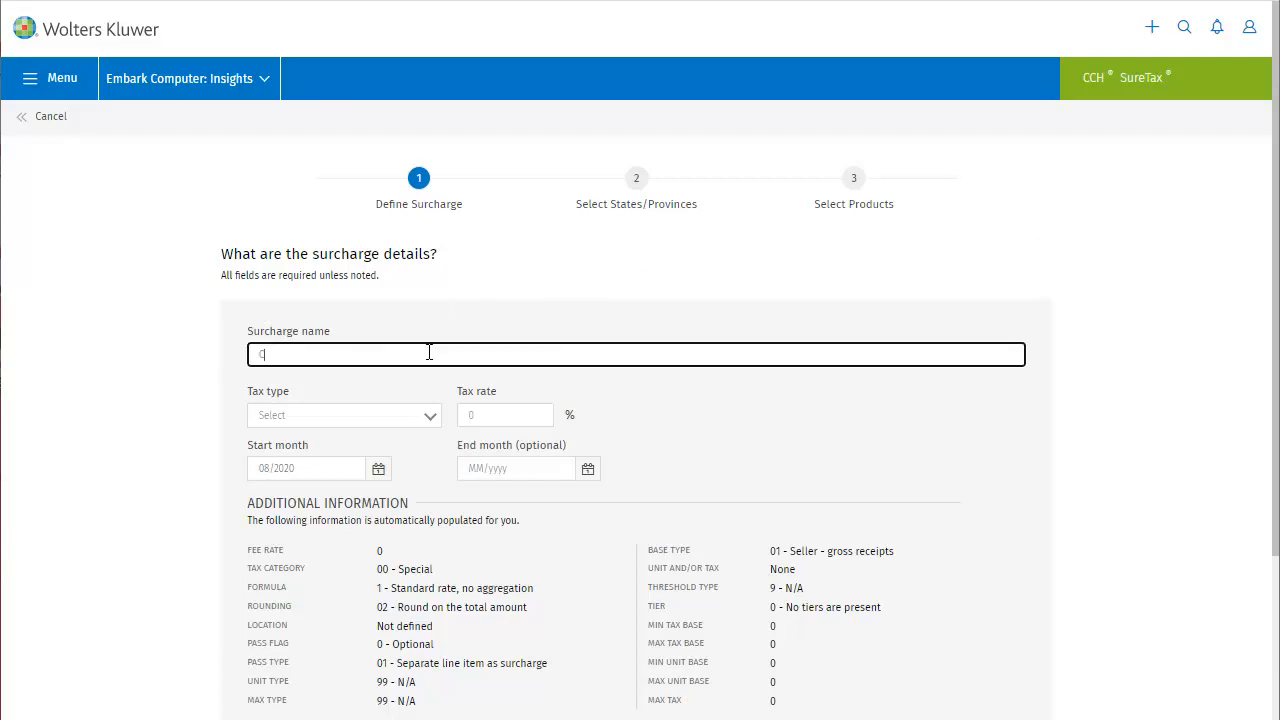
type("ustom Fee Type A")
Step: Set the surcharge's tax type to C1 and its tax rate to 4%, and proceed to the state selection
left_click(430, 416)
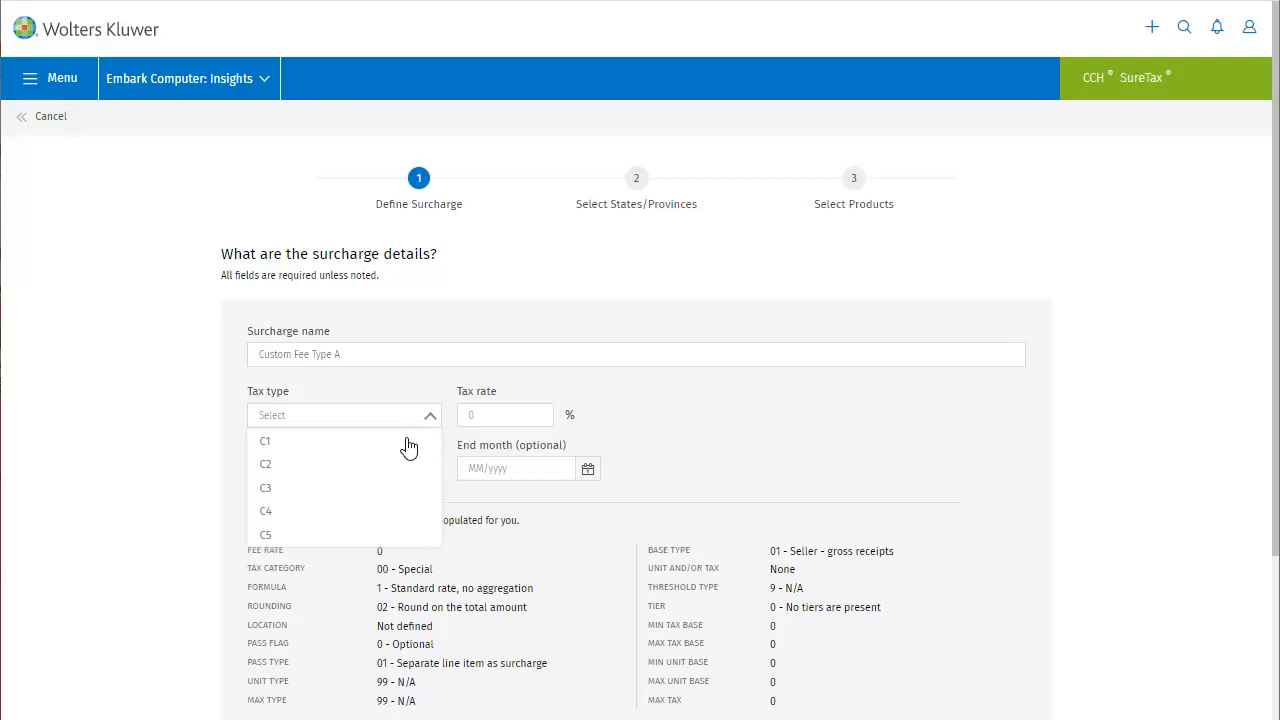
left_click(408, 443)
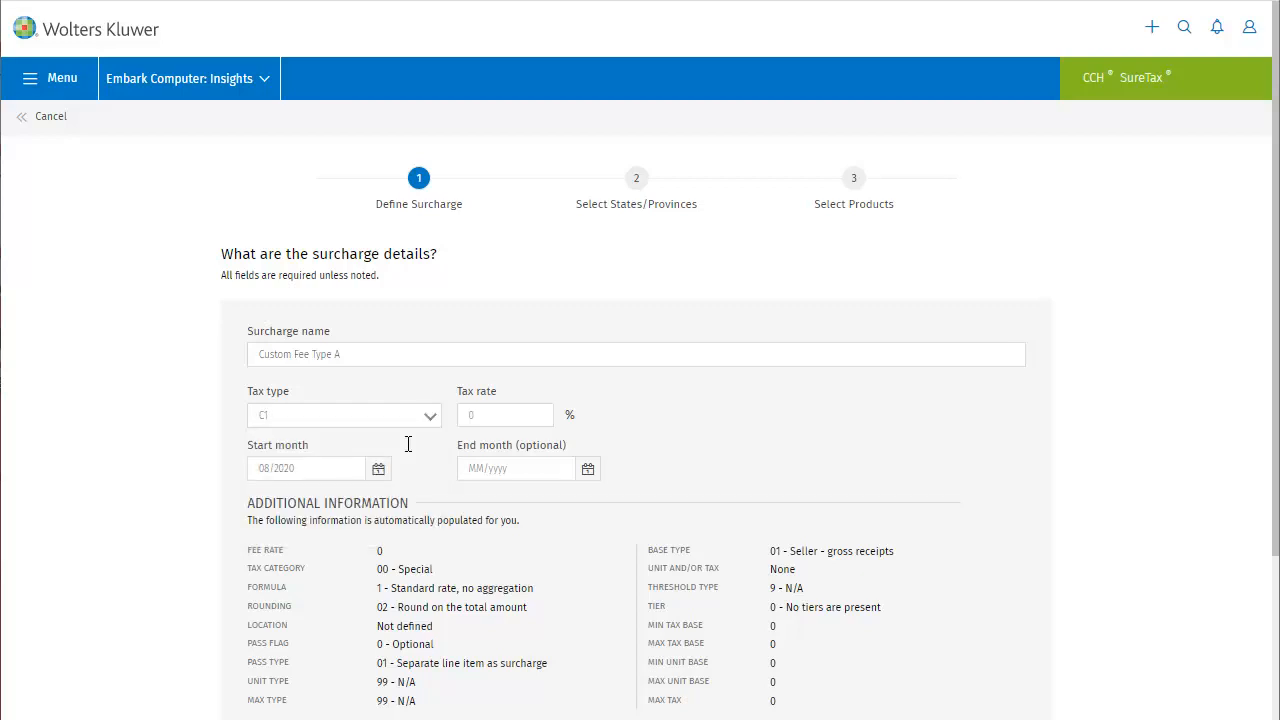
left_click(474, 417)
type("4")
scroll(476, 415, "down", 2)
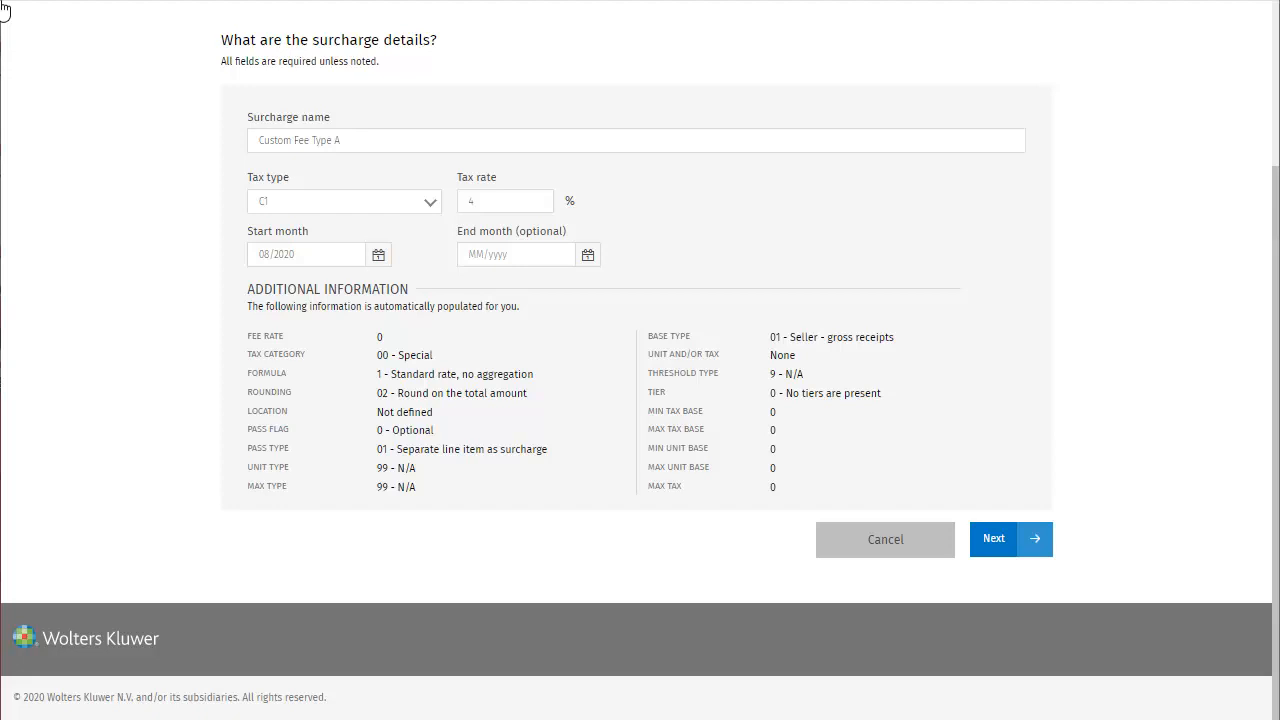
left_click(990, 538)
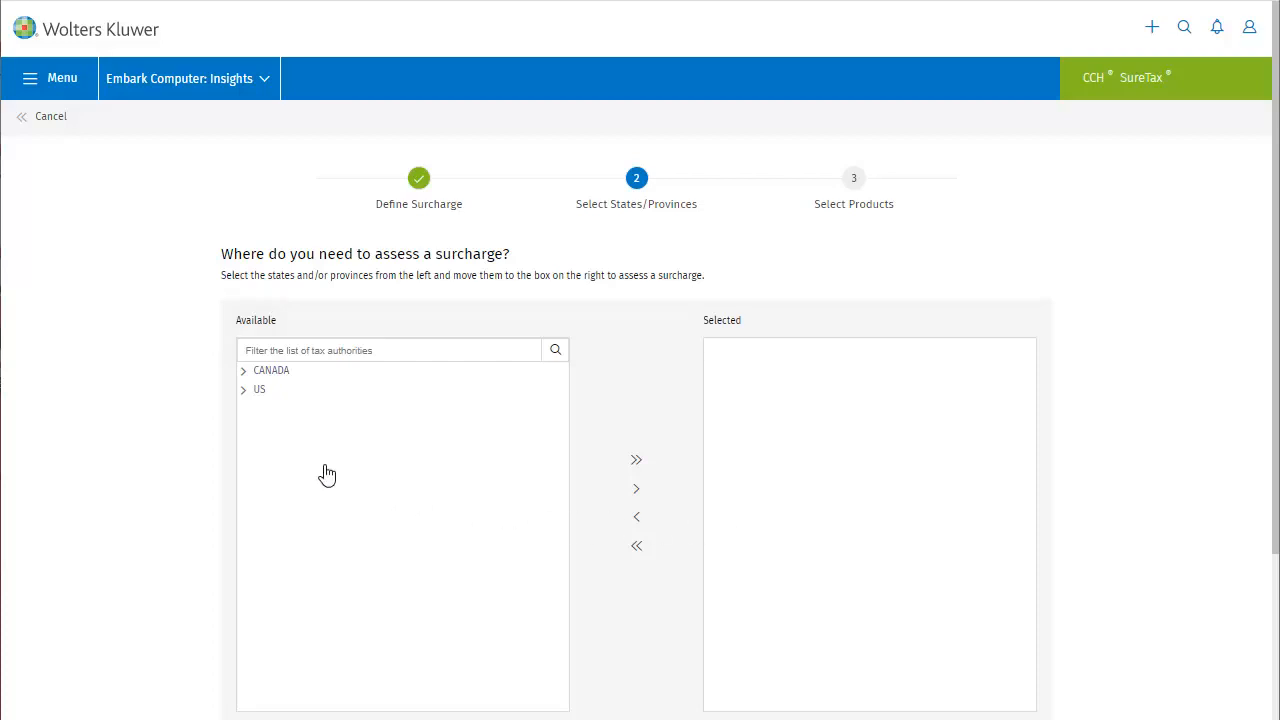
Step: Add Texas from the US list to the states where the surcharge is assessed, and proceed to the product selection
left_click(243, 389)
scroll(400, 467, "down", 6)
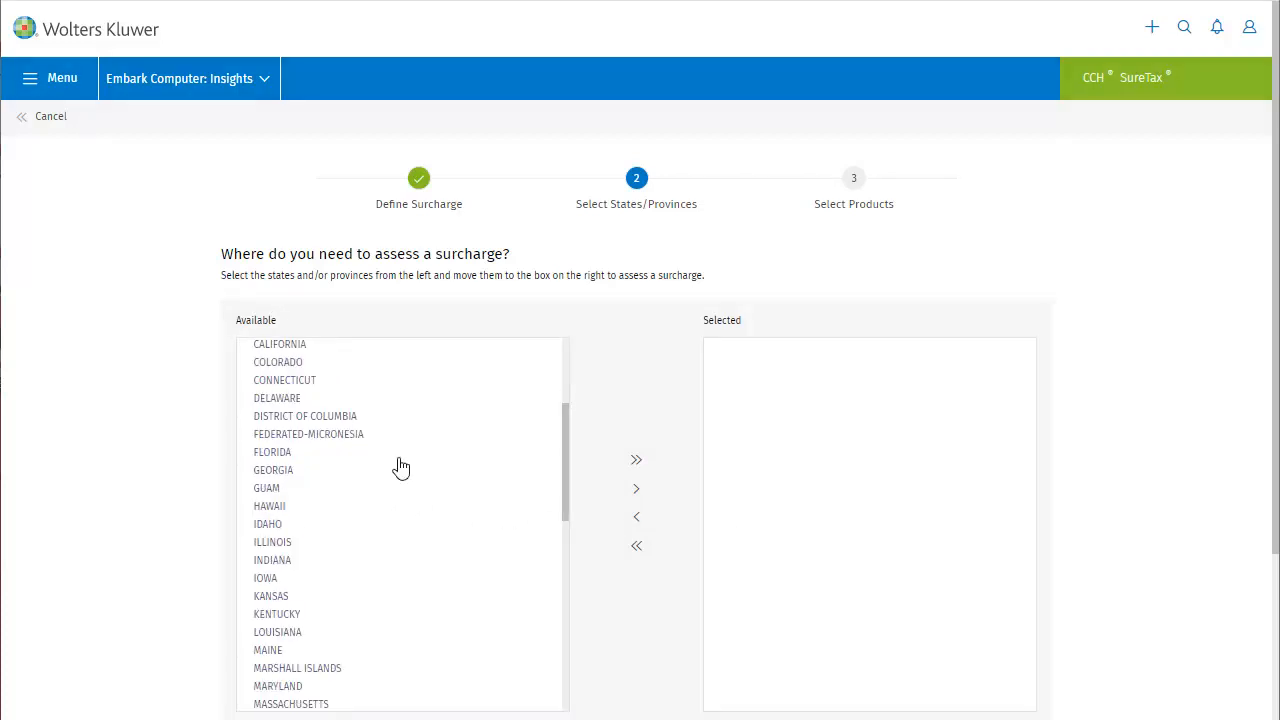
scroll(400, 467, "down", 2)
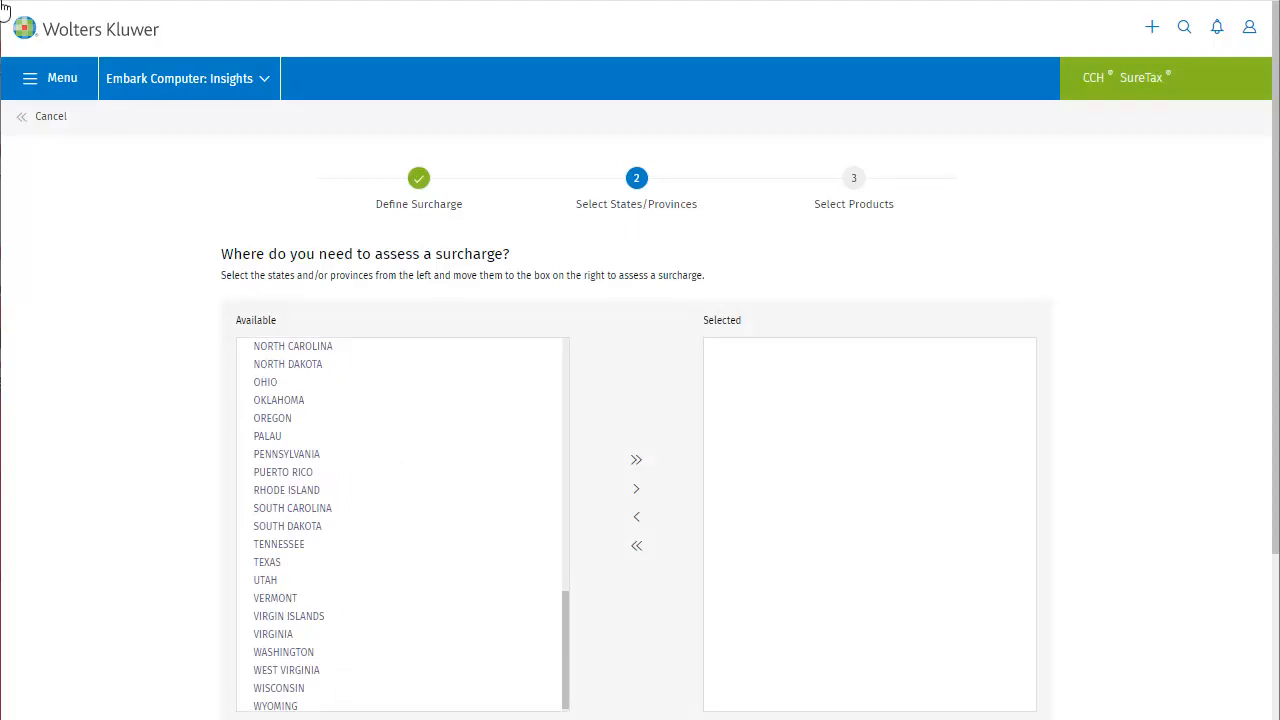
left_click(350, 562)
left_click(637, 490)
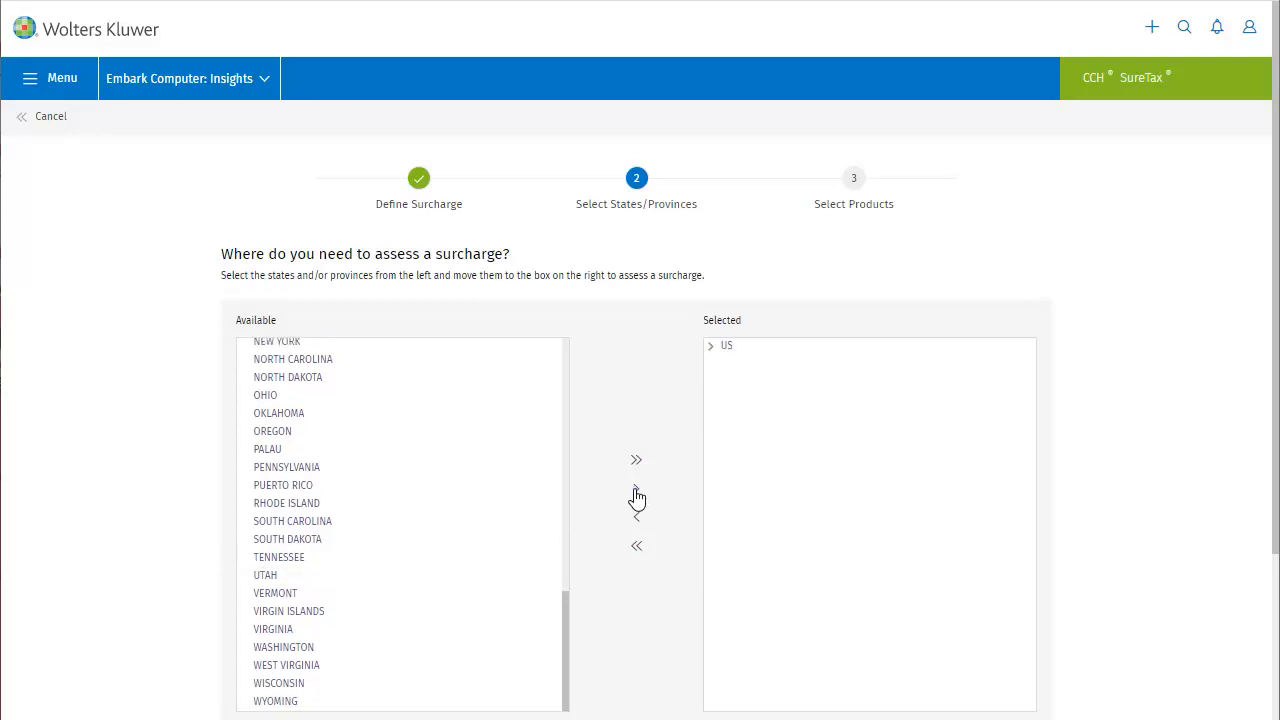
left_click(710, 345)
scroll(805, 404, "down", 2)
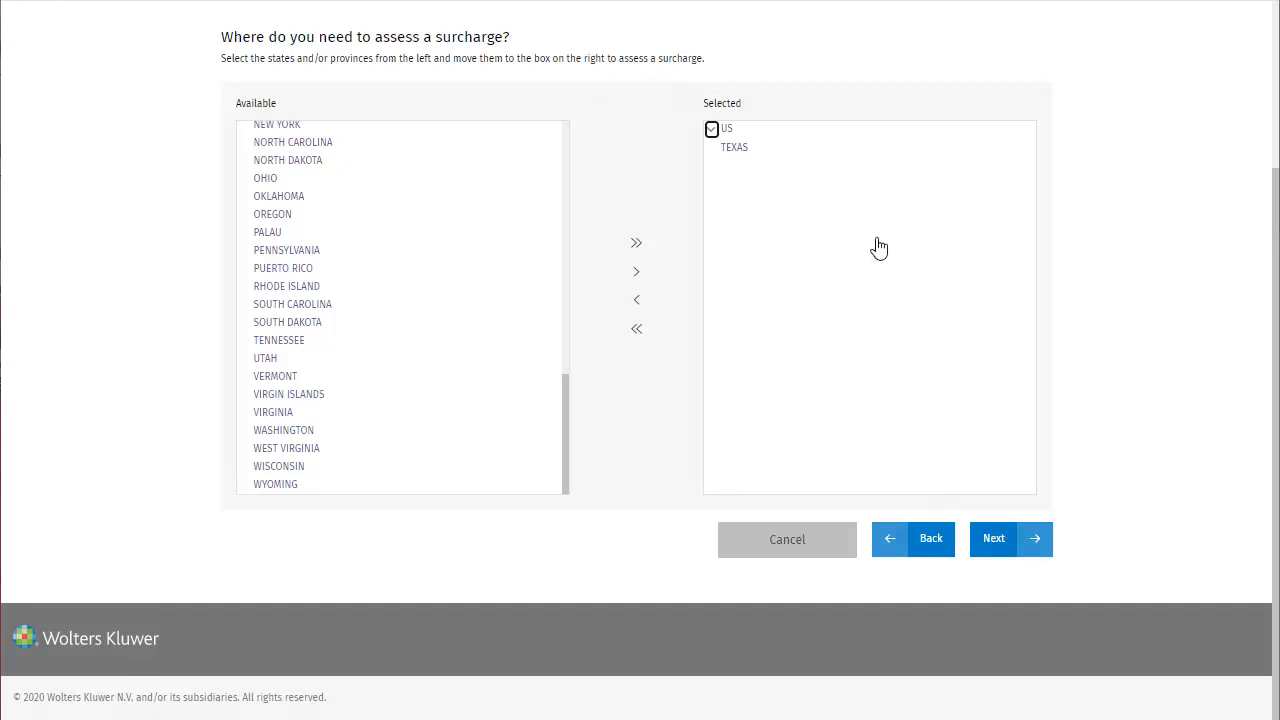
left_click(987, 541)
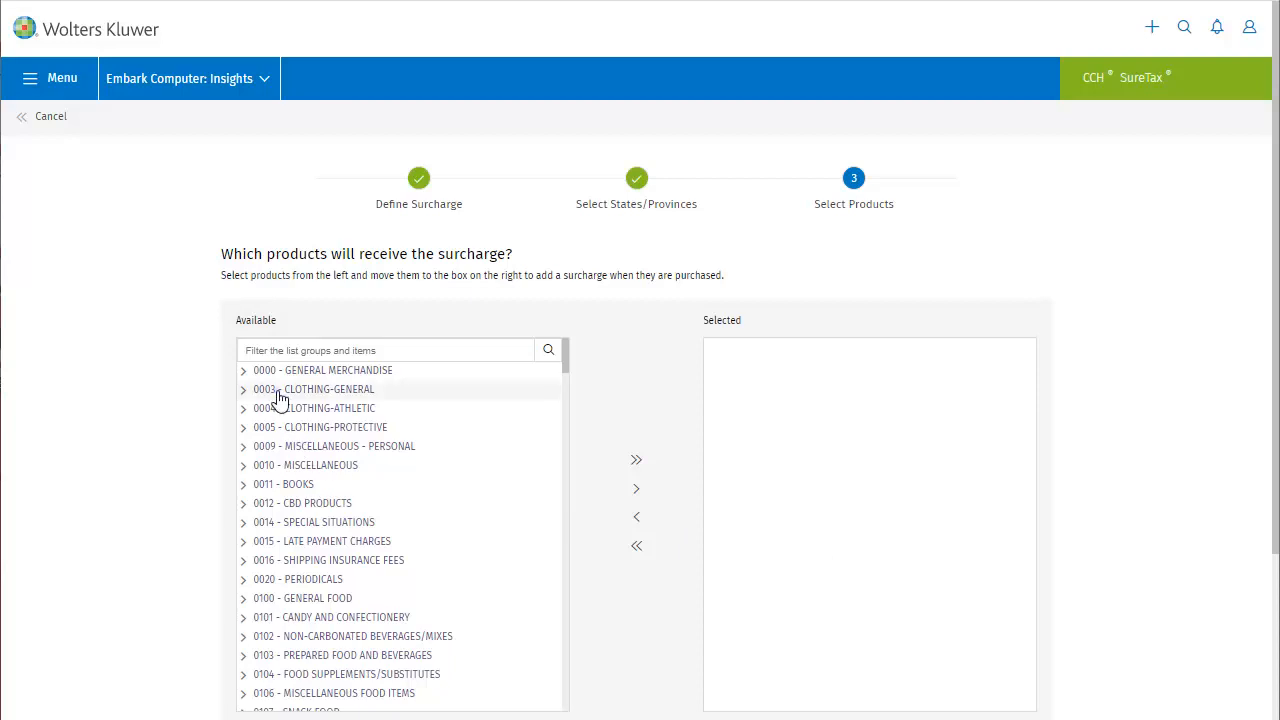
Step: Add the product group "0003 - CLOTHING-GENERAL" to the surcharge and create it
left_click(636, 488)
scroll(937, 508, "down", 3)
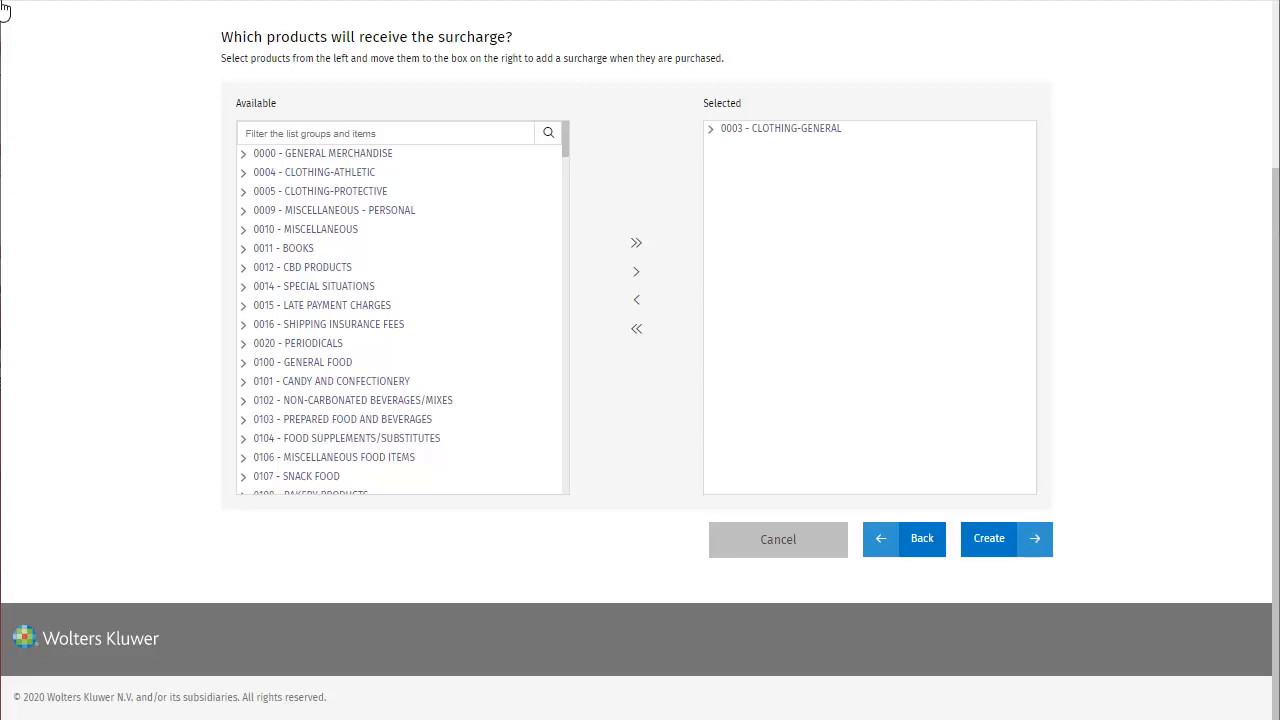
left_click(985, 542)
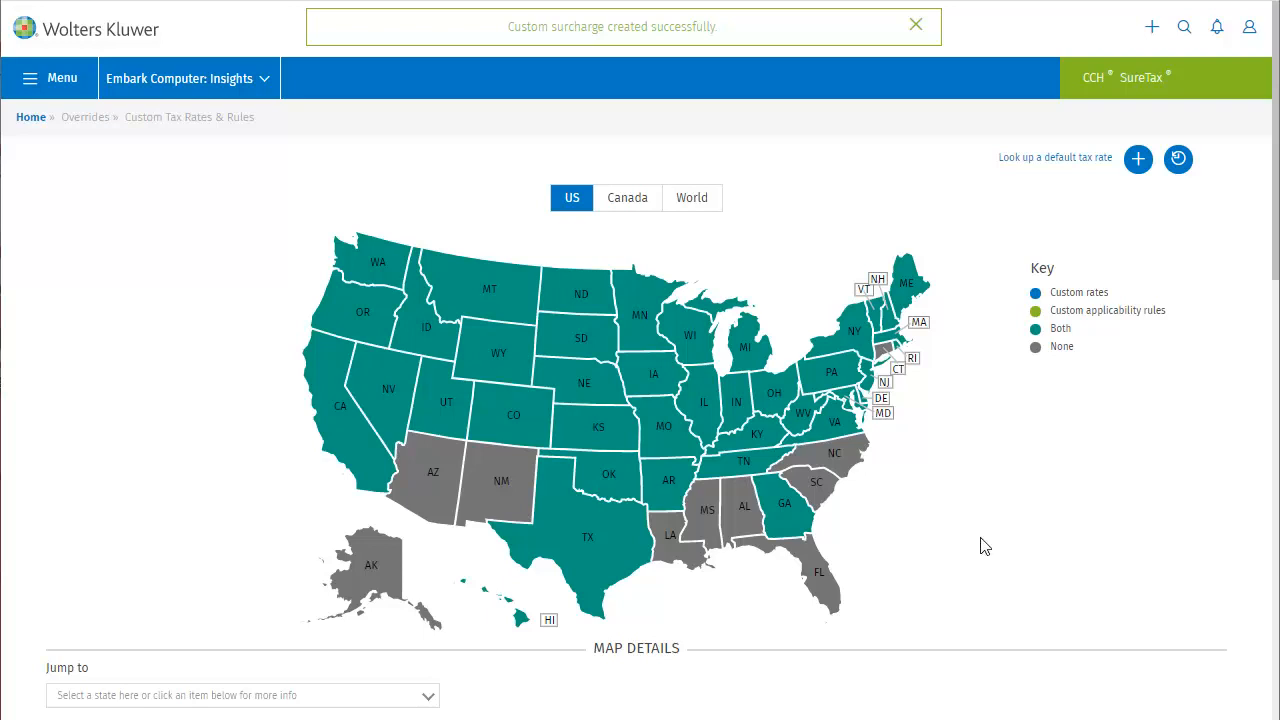
Step: Open the Texas map details and examine the tax applicability rules of Custom Fee Type A
left_click(578, 540)
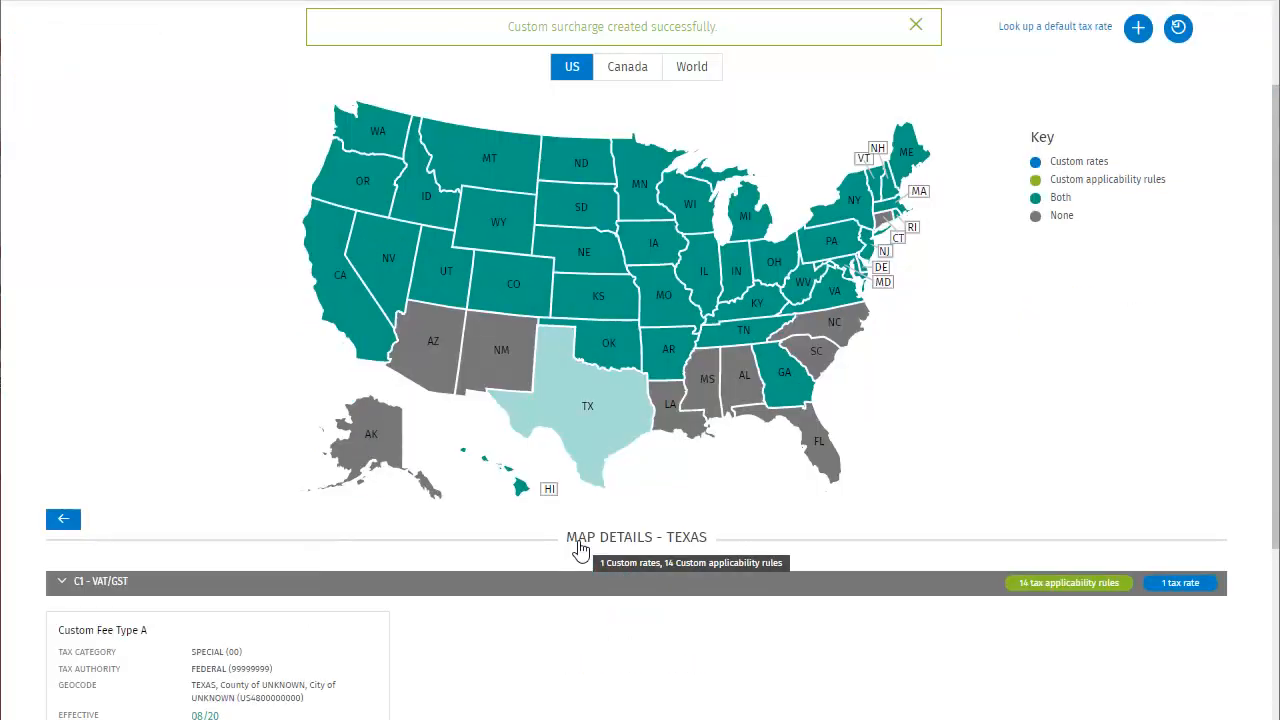
scroll(583, 549, "down", 2)
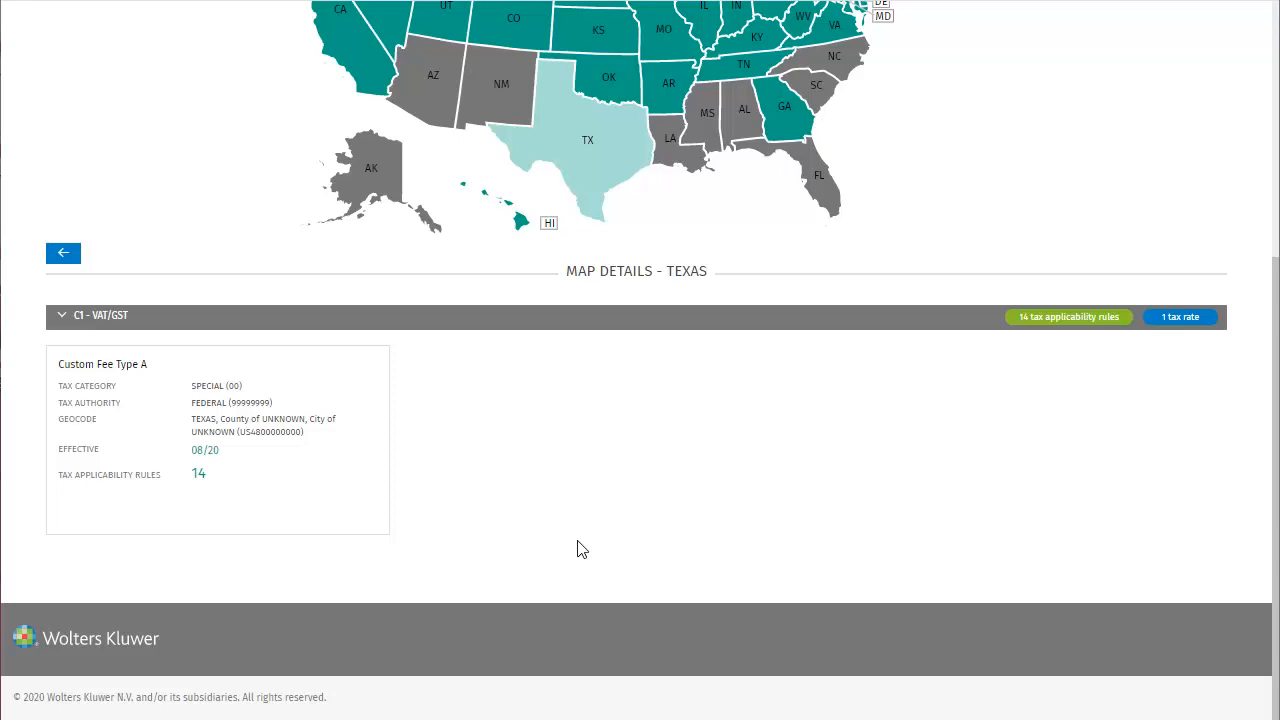
left_click(199, 473)
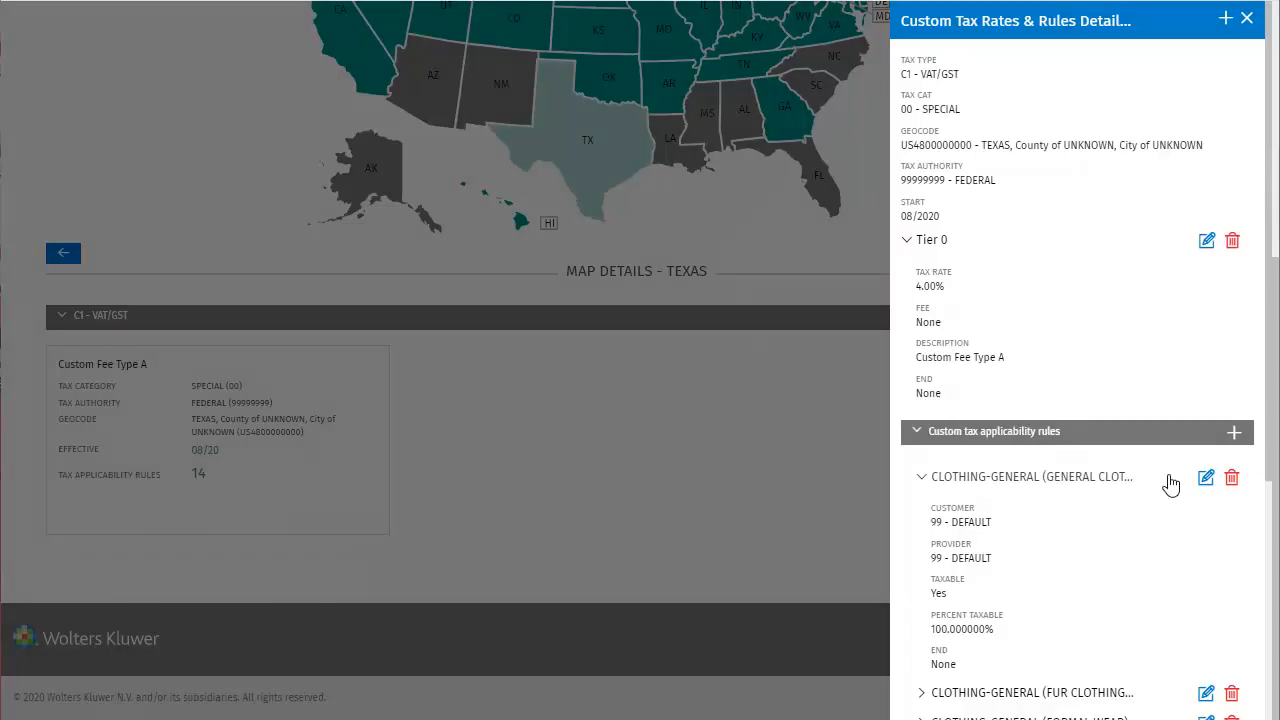
scroll(1170, 484, "down", 3)
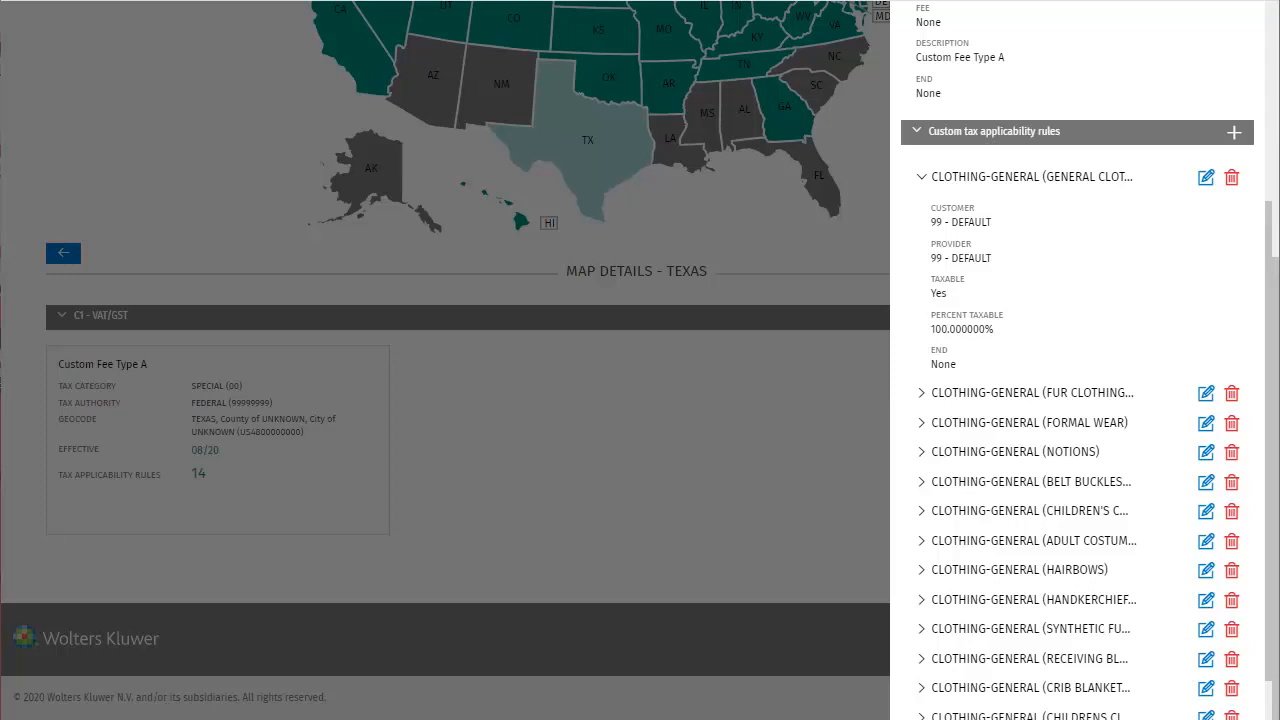
scroll(1187, 118, "up", 3)
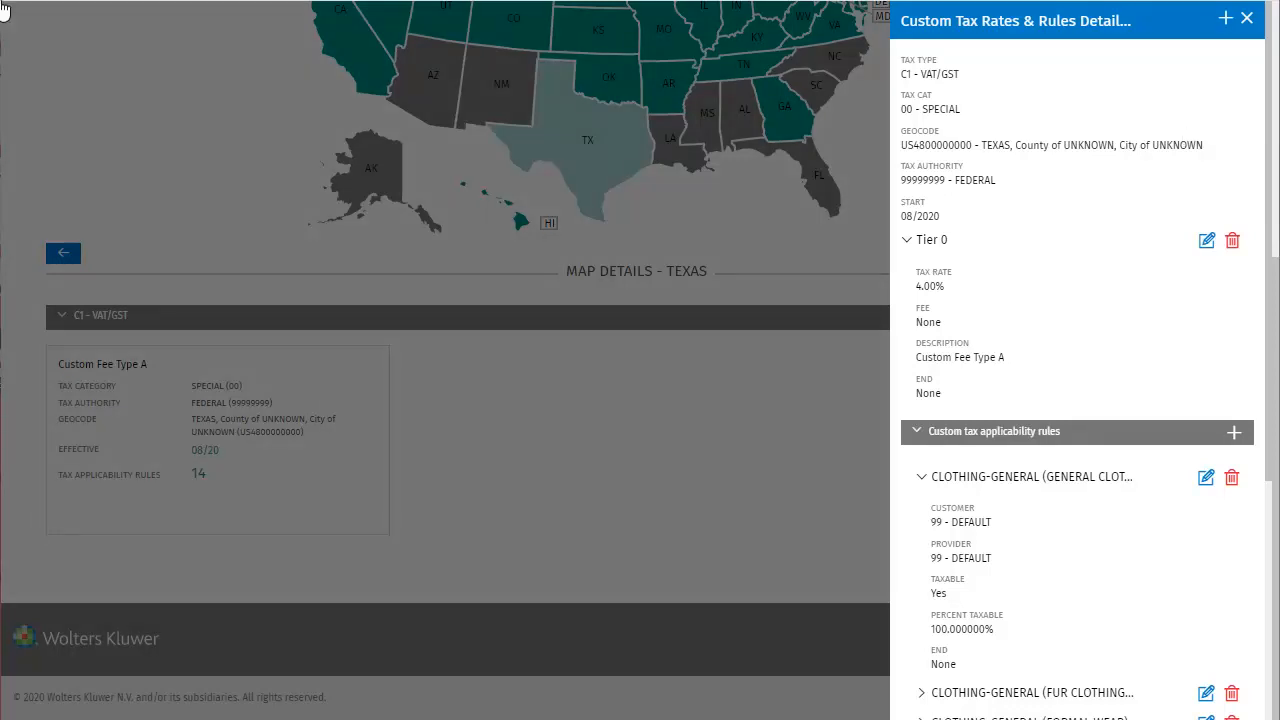
Step: View the edit form for the Tier 0 tax rate, and close it and the rate details without saving
left_click(1207, 241)
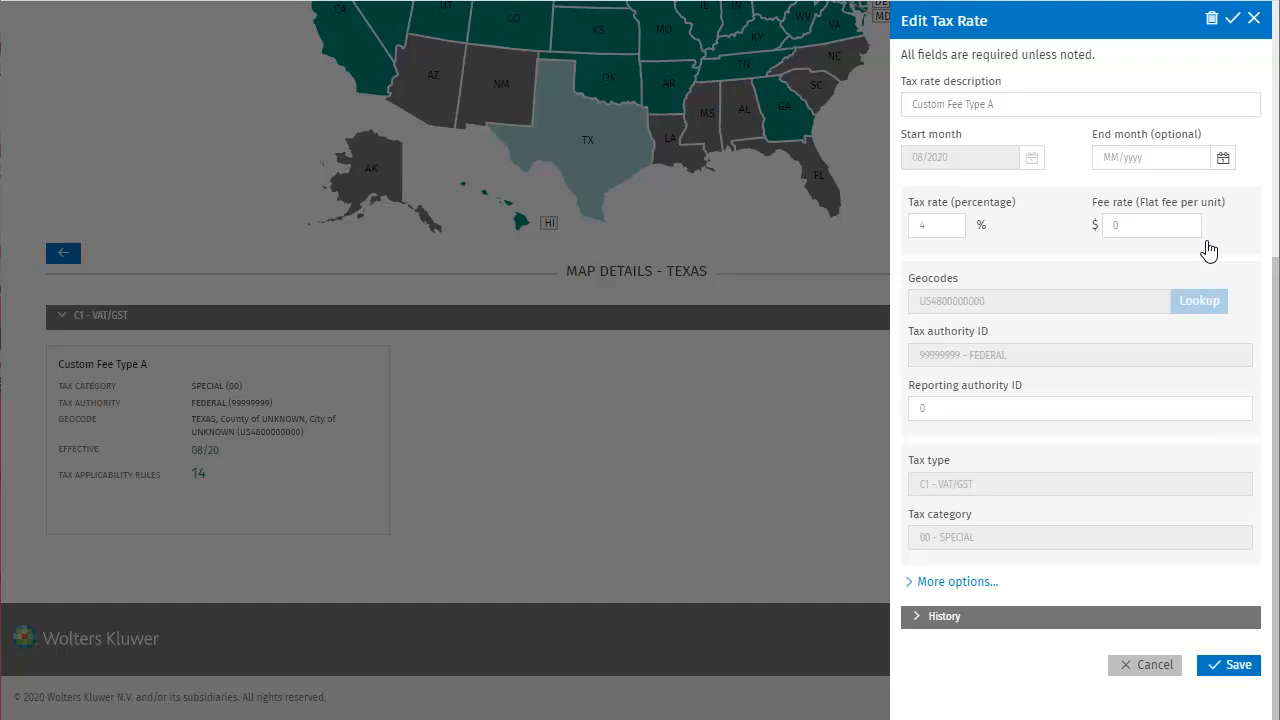
left_click(1252, 20)
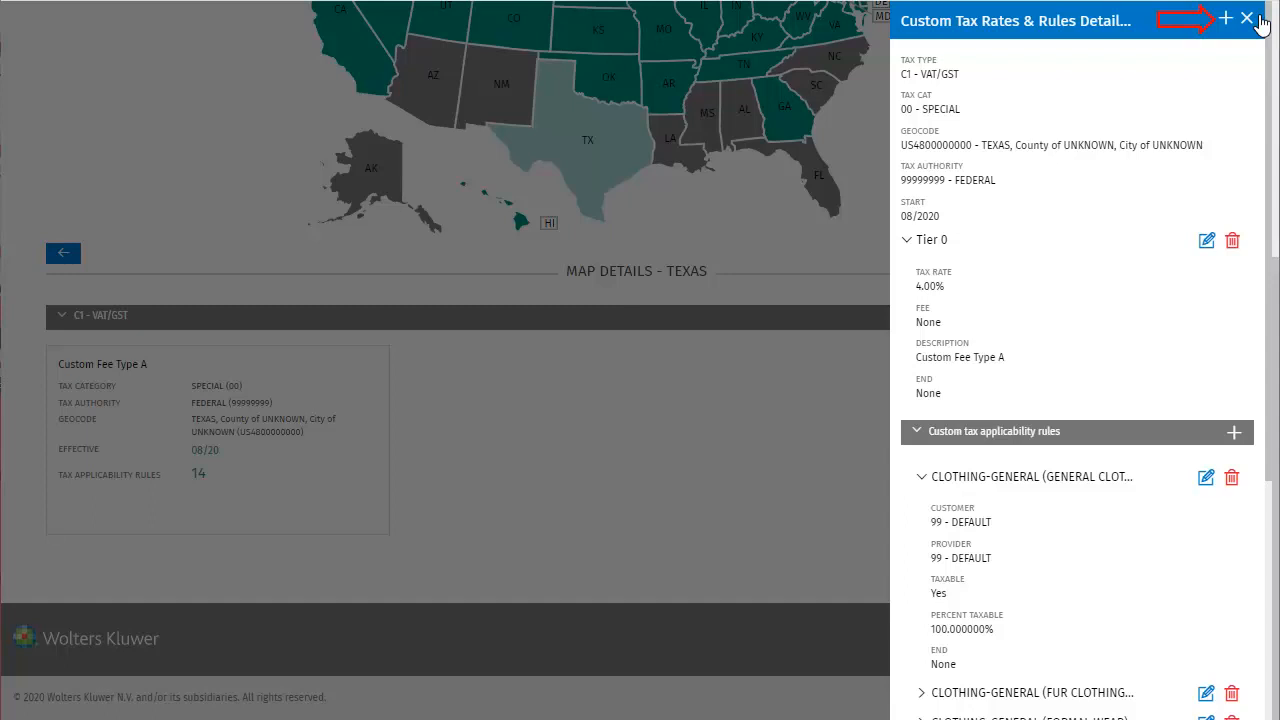
left_click(1247, 19)
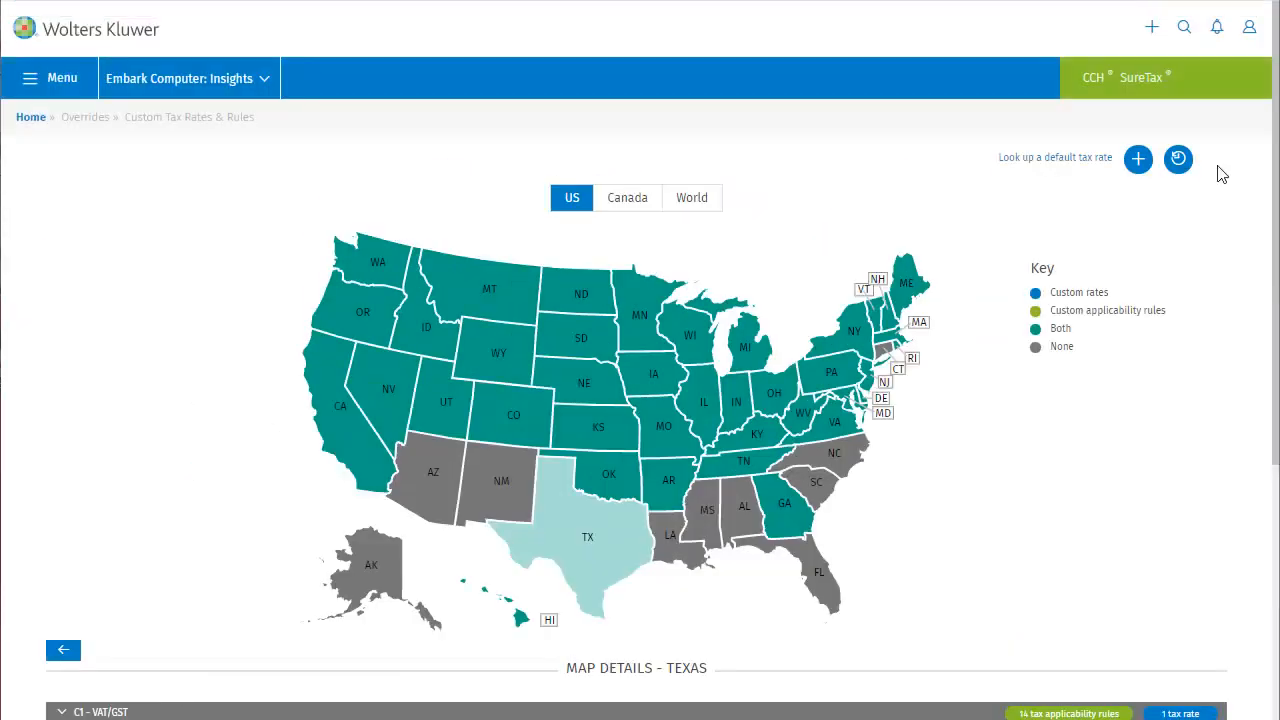